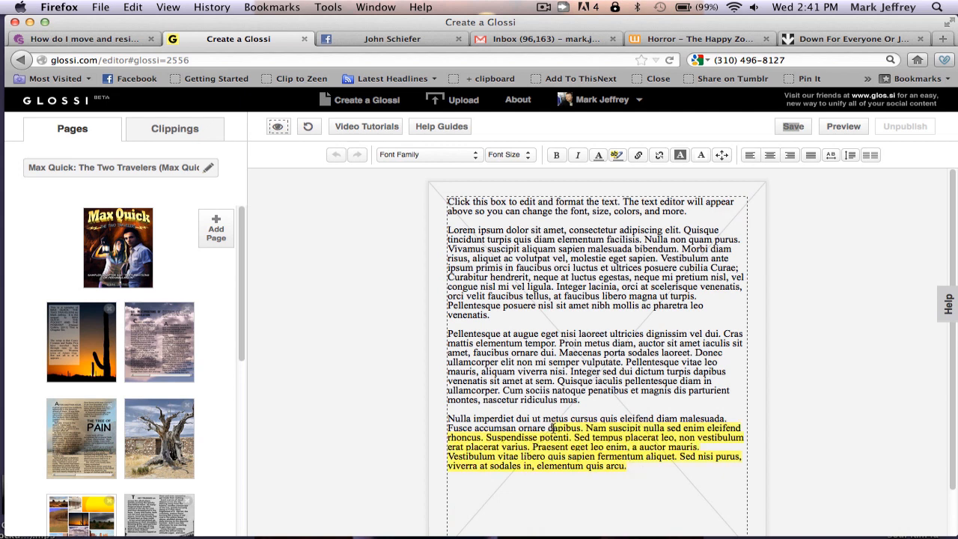
Delete the placeholder Lorem ipsum text from the page's text box
key("BackSpace")
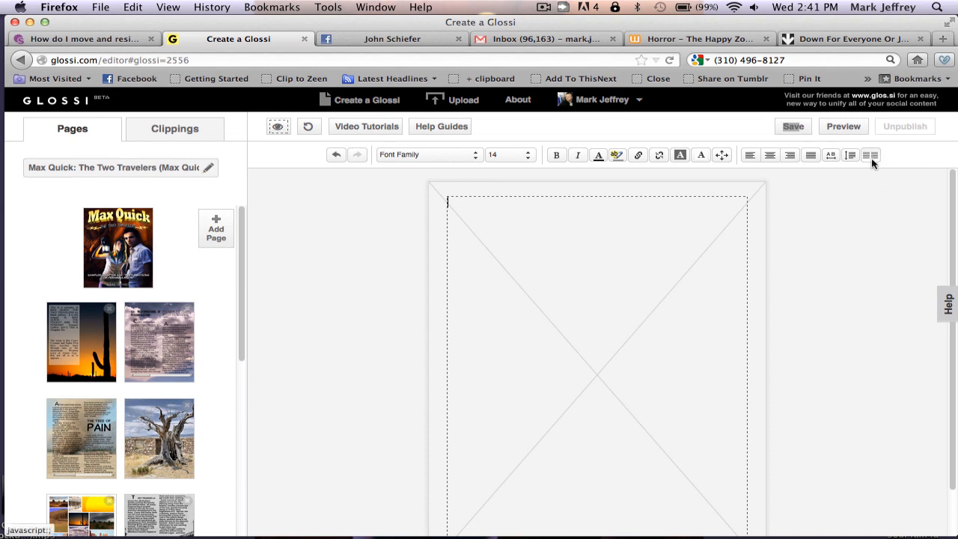
Paste the desert-journey story into the empty box and place the caret after 'skittering scorpions.'
right_click(463, 213)
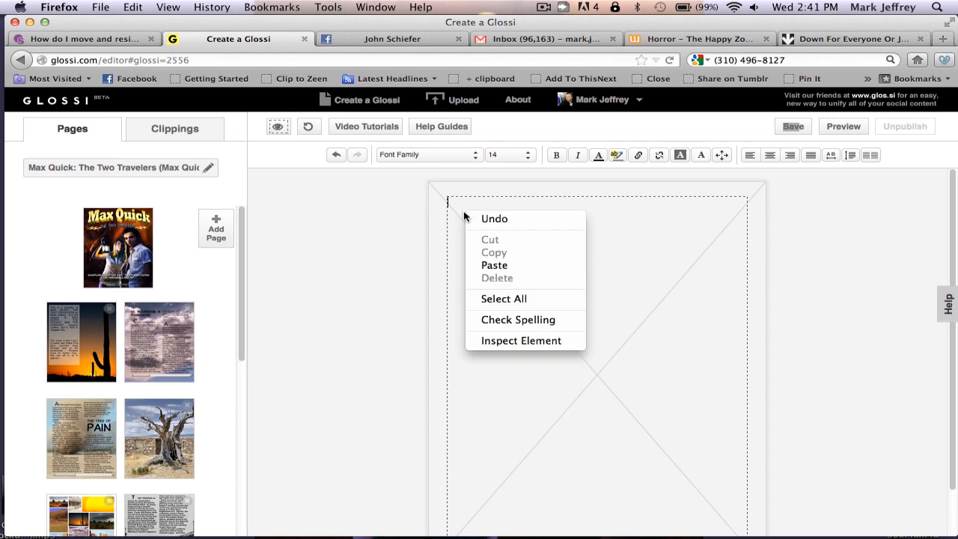
left_click(498, 265)
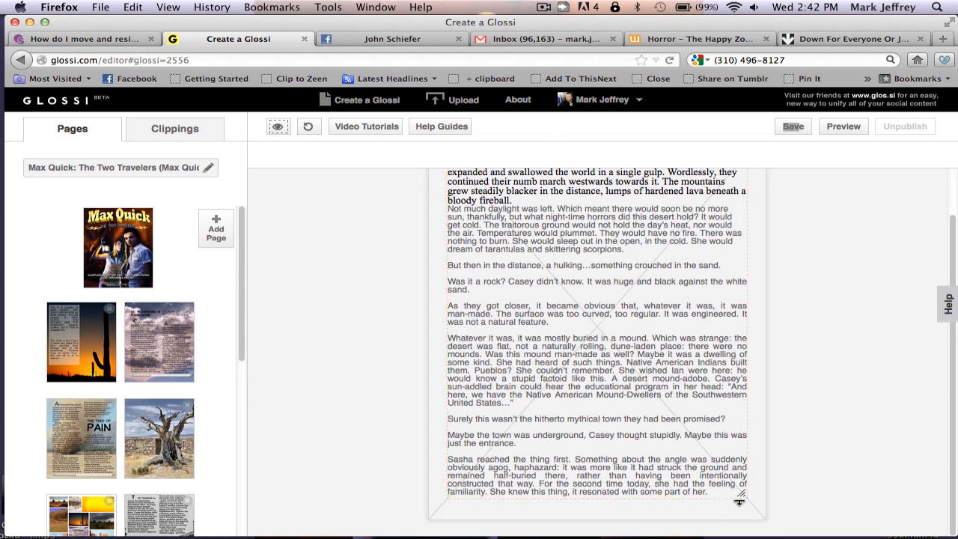
left_click(695, 456)
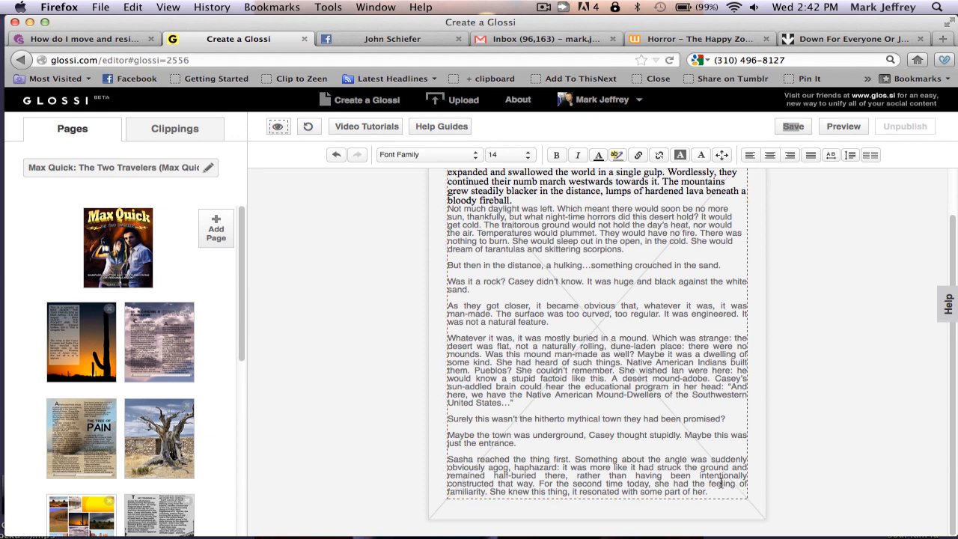
left_click(721, 483)
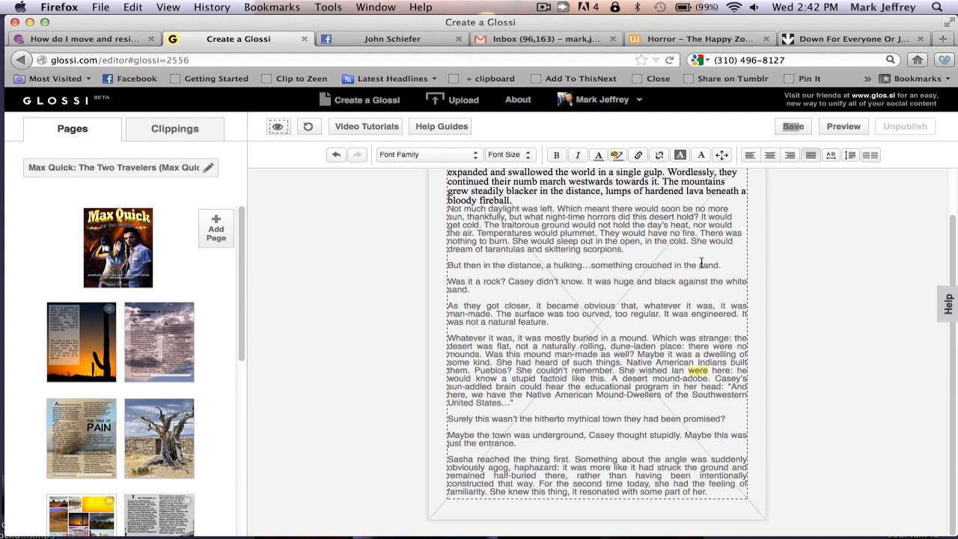
left_click(674, 249)
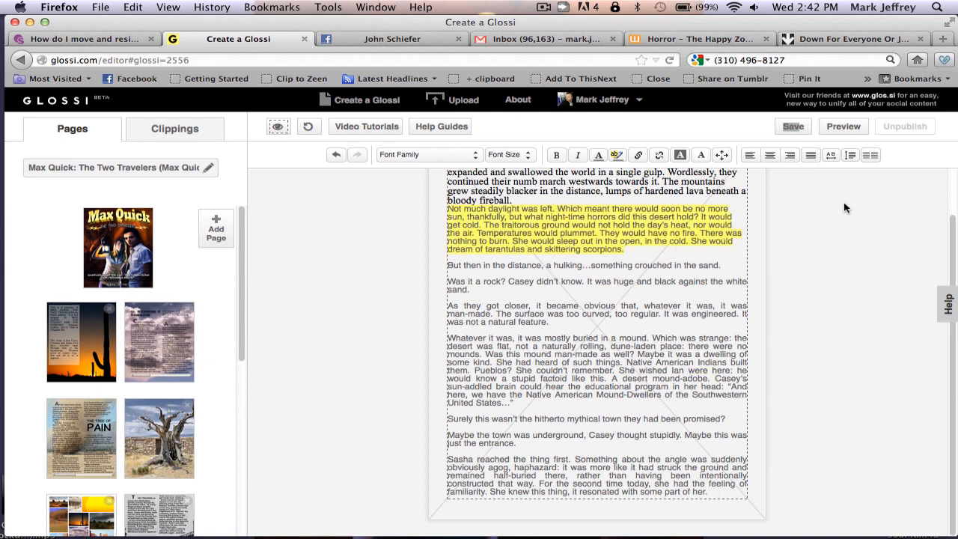
Split the story text into 3 columns with the Columnizer and reselect the box
left_click(871, 157)
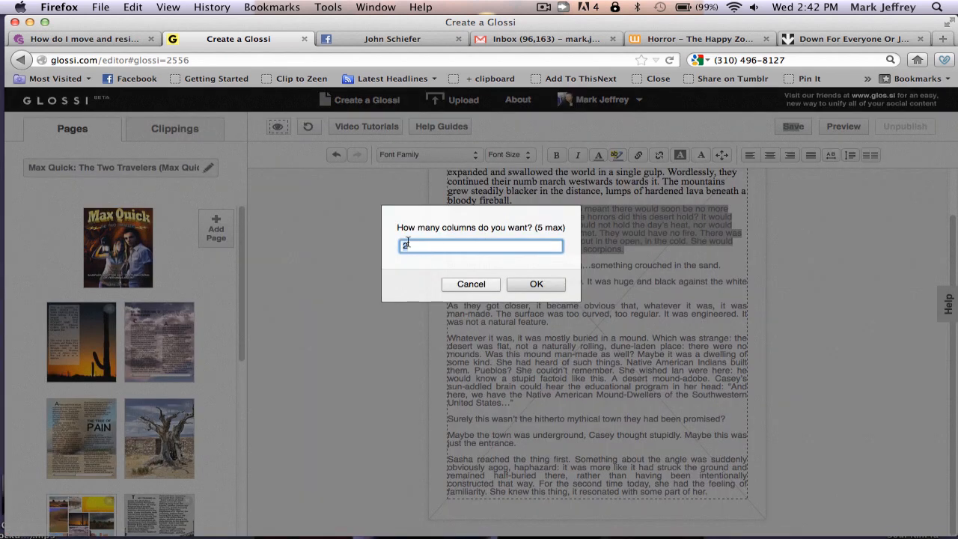
type("3")
left_click(536, 285)
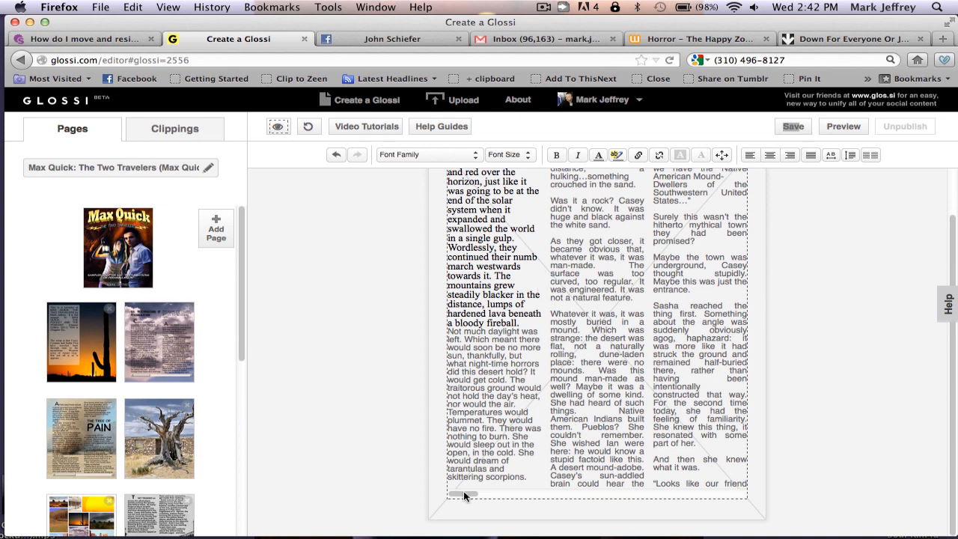
left_click_drag(463, 494, 435, 483)
left_click_drag(955, 223, 954, 187)
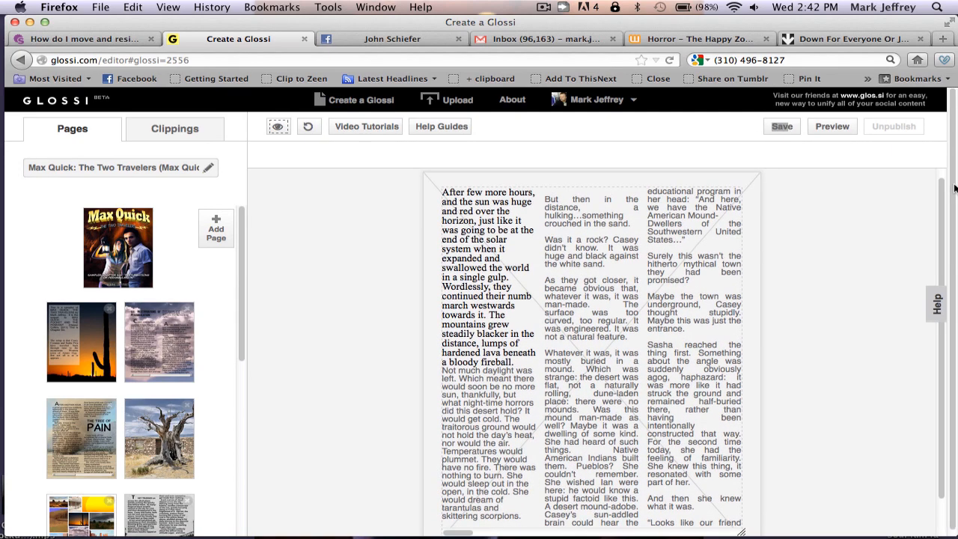
left_click(521, 359)
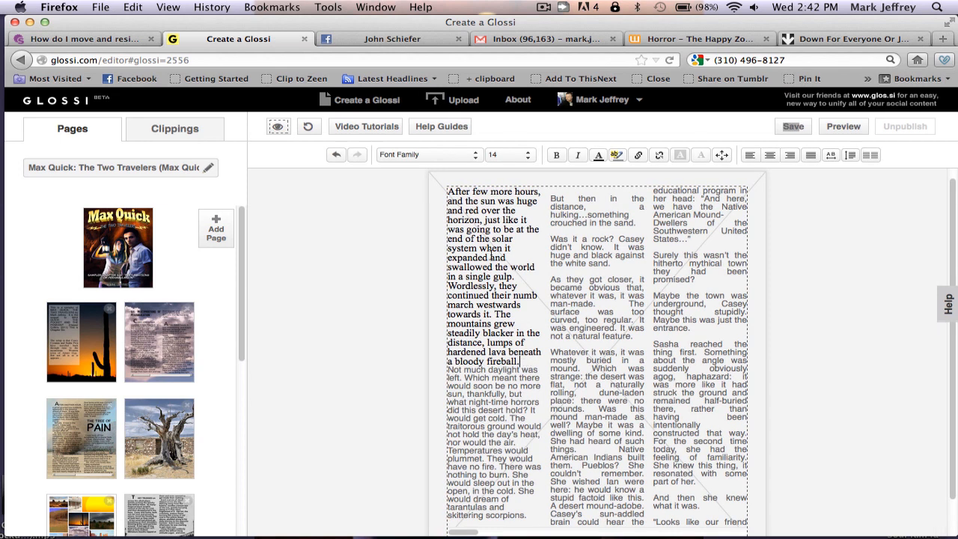
Select all the story text, set it in Garamond, and make it bold
left_click(497, 380)
key("super+a")
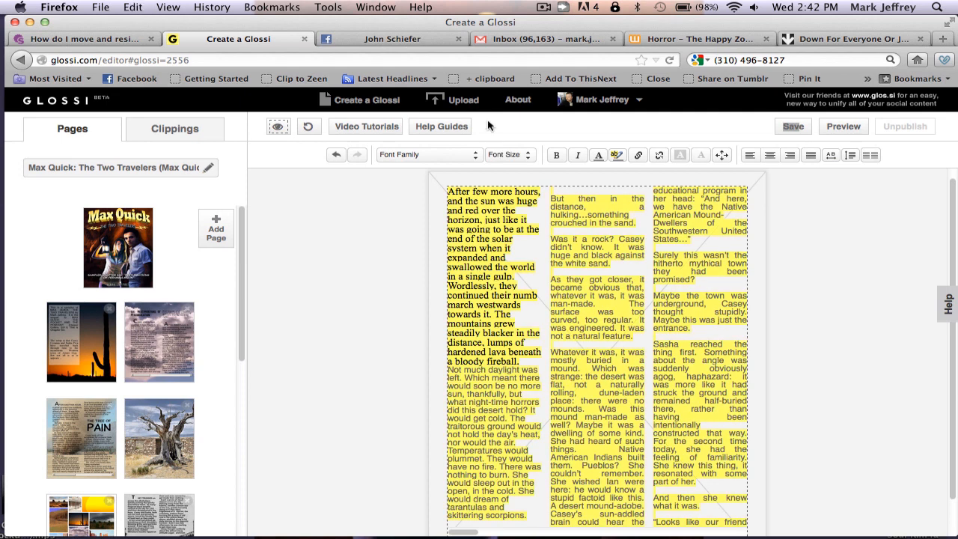
left_click(474, 155)
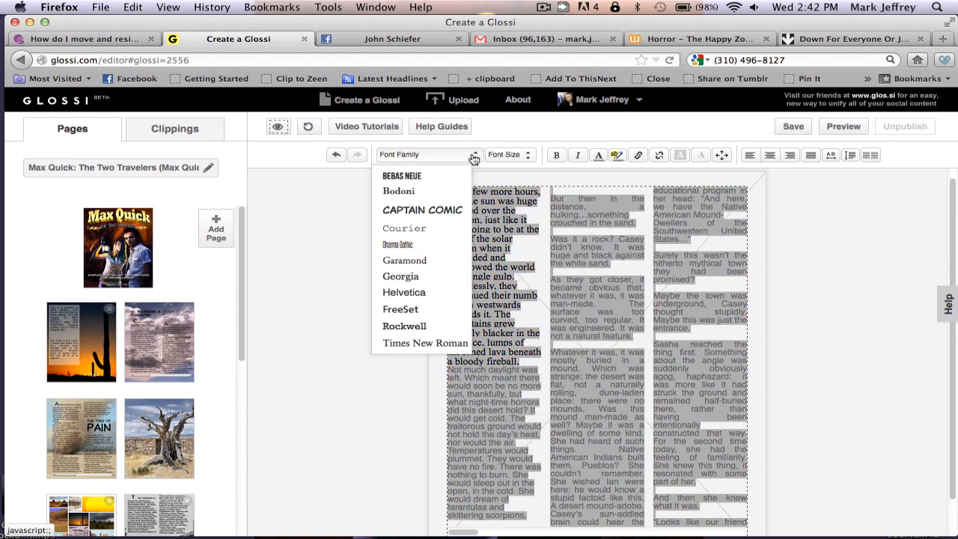
left_click(405, 261)
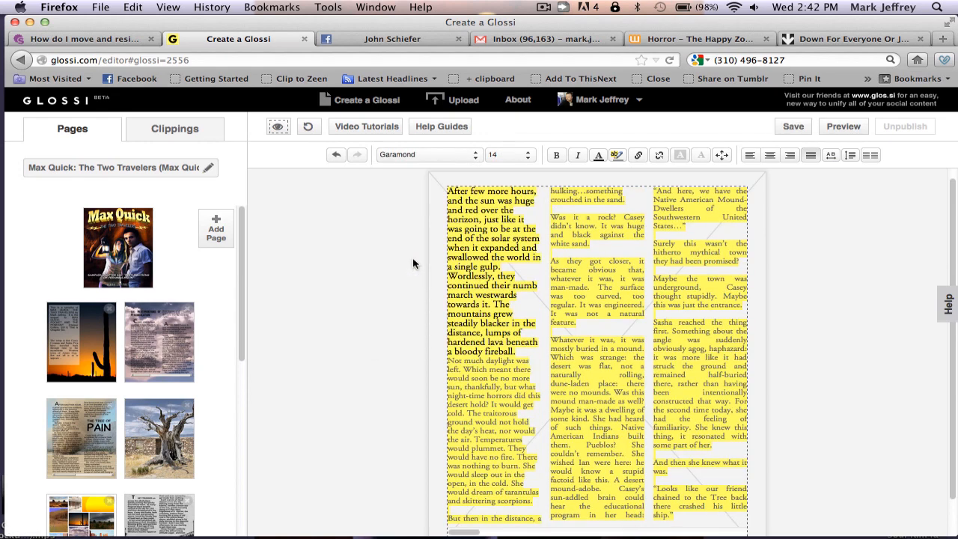
left_click(556, 156)
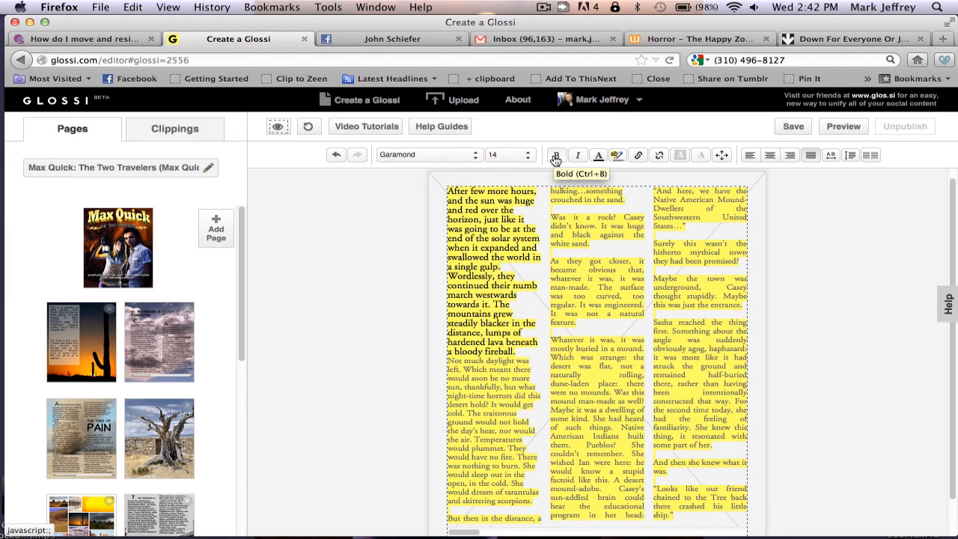
Try font size 12 on the story text, then settle on size 14
left_click(528, 155)
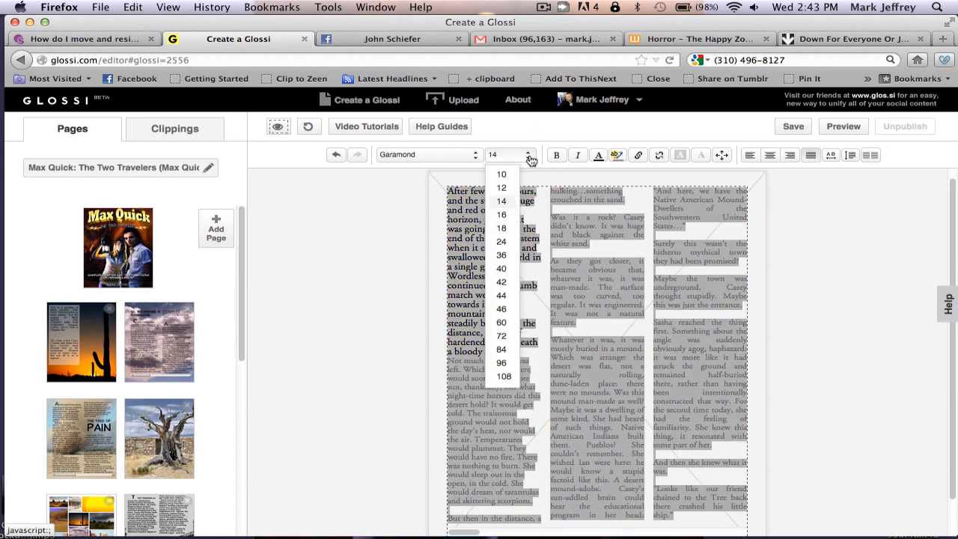
left_click(505, 188)
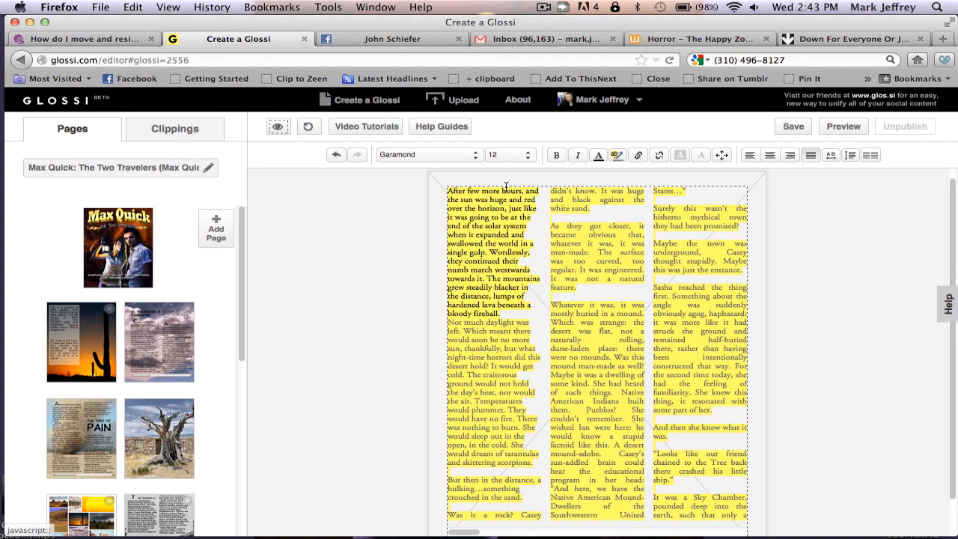
left_click(527, 155)
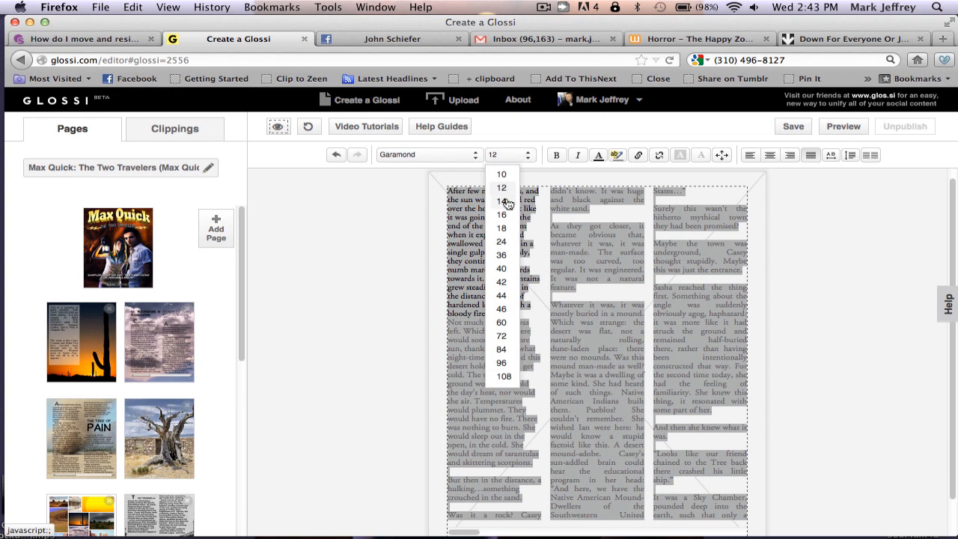
left_click(507, 200)
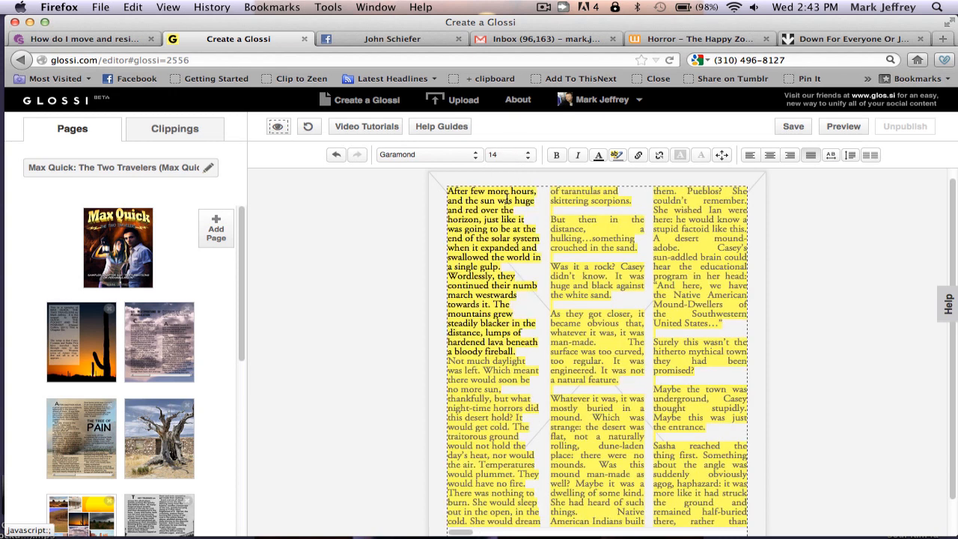
Colour the story grey, justify it fully, and add a blank line after 'a bloody fireball.'
left_click(600, 157)
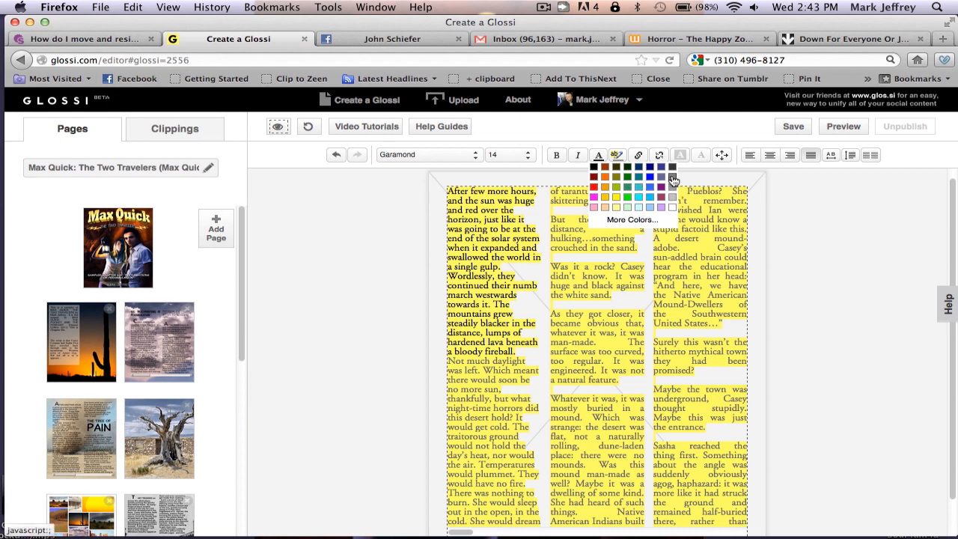
left_click(673, 178)
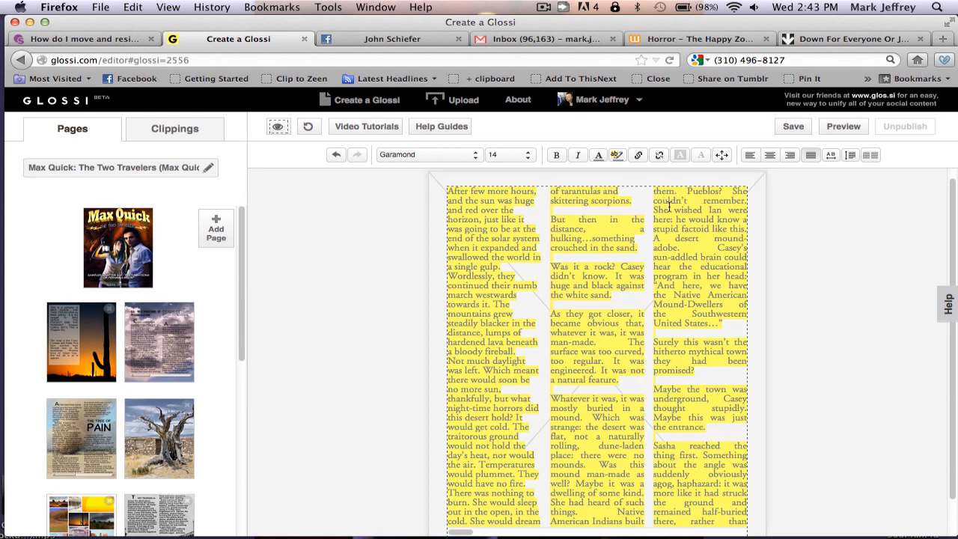
left_click(812, 157)
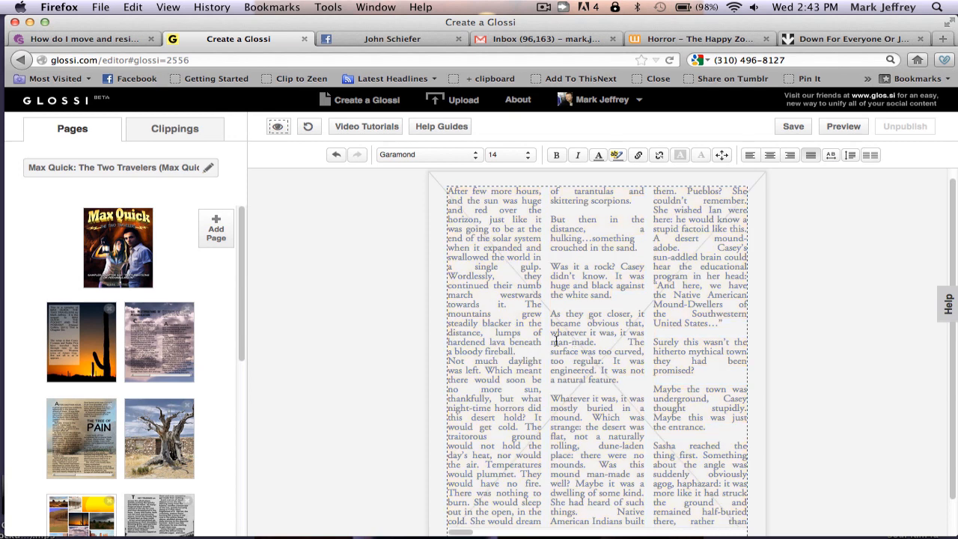
left_click(525, 358)
key("Return")
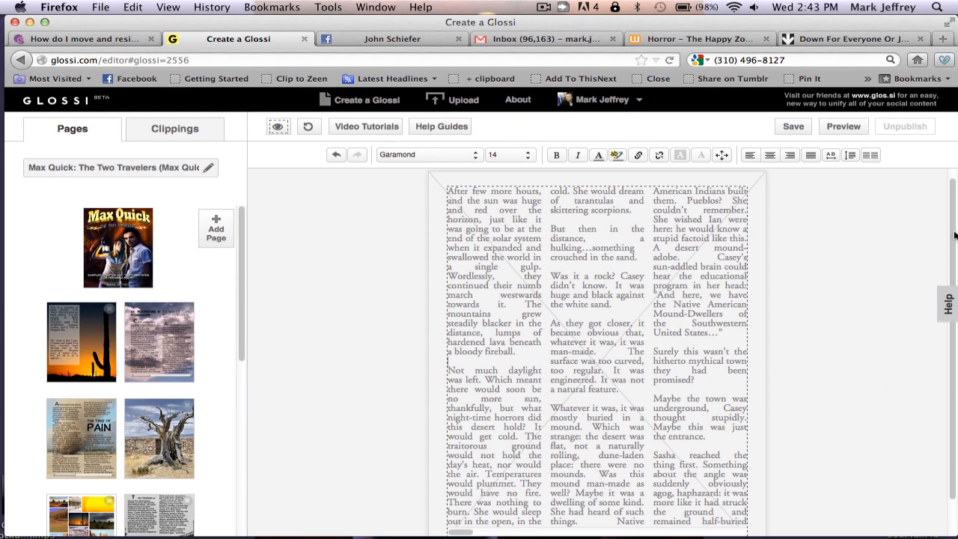
Scroll the story box's columns left and right until the 'THE WIND' paragraph is visible
scroll(955, 255, "down", 1)
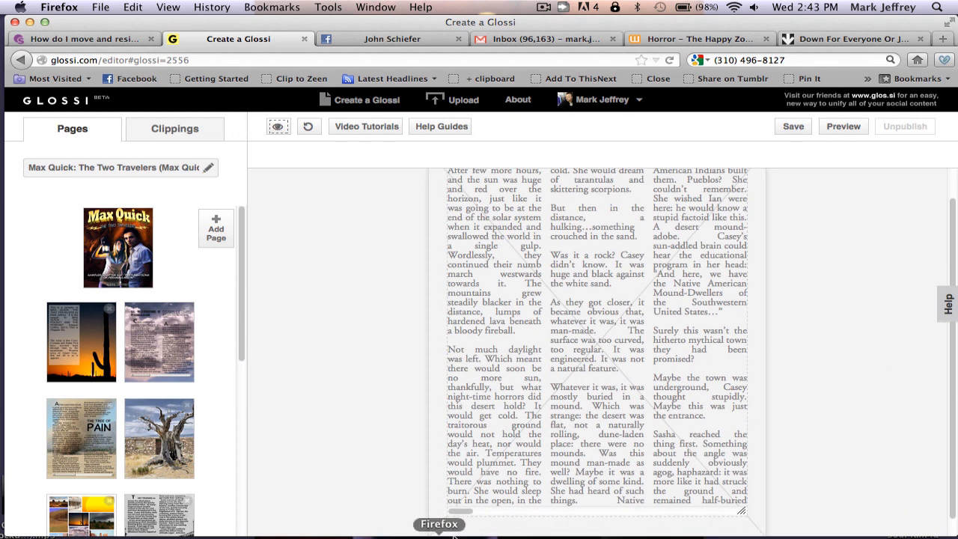
left_click_drag(467, 514, 615, 514)
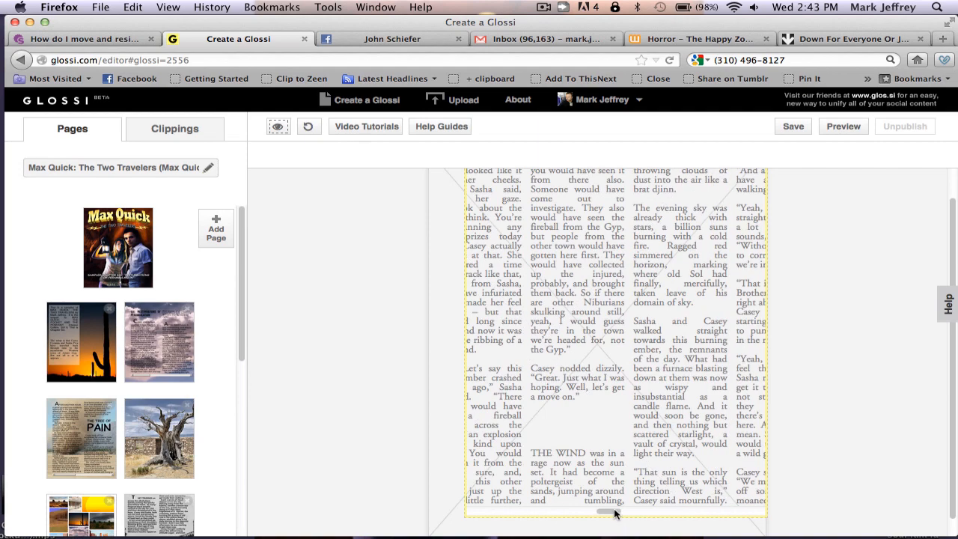
left_click(540, 458)
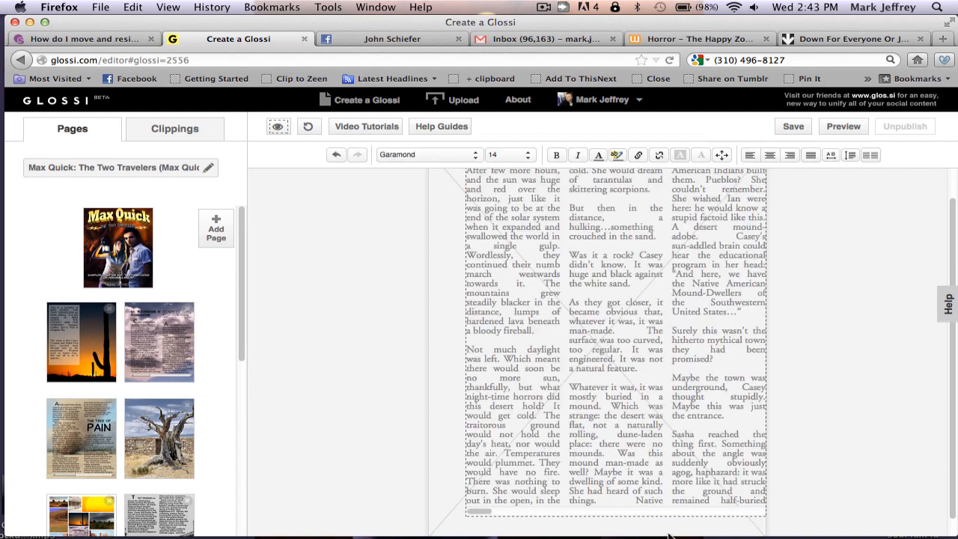
left_click(679, 513)
left_click(680, 513)
left_click(680, 513)
left_click(680, 513)
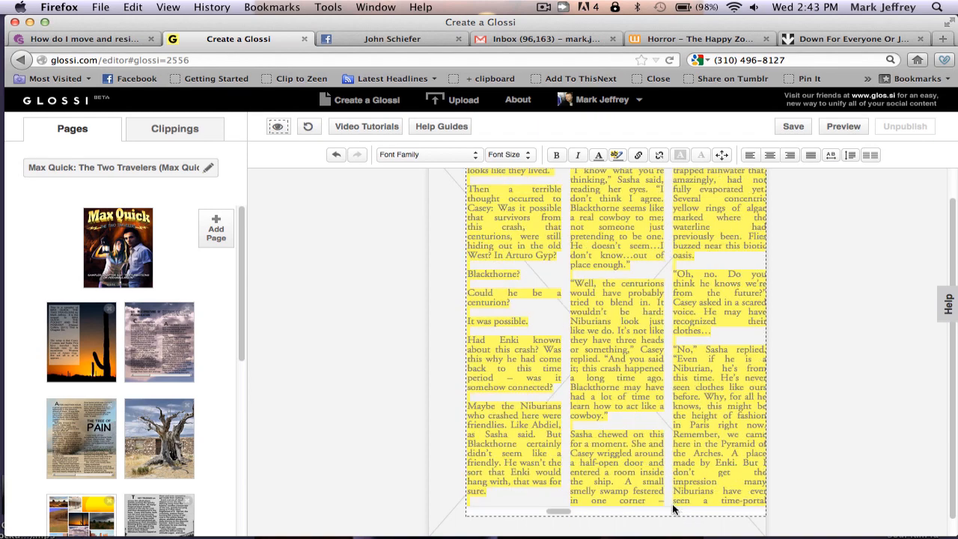
left_click(636, 472)
left_click(535, 513)
left_click(535, 513)
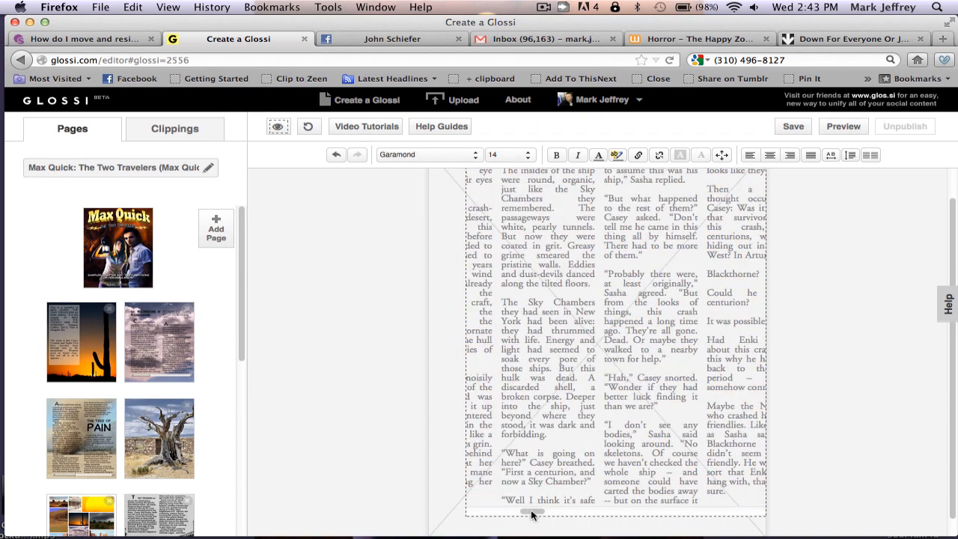
left_click(689, 514)
left_click(689, 514)
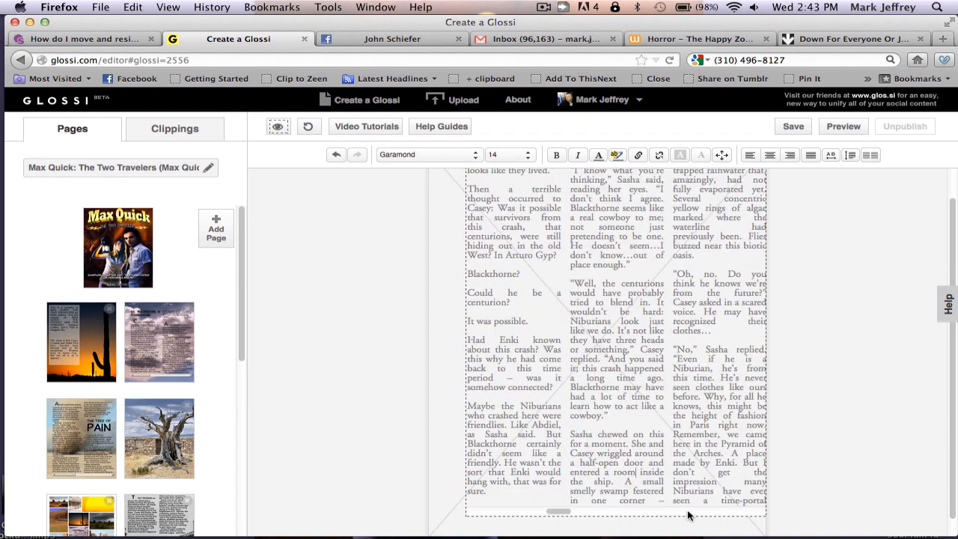
left_click(689, 513)
left_click(689, 513)
left_click(689, 513)
left_click(689, 514)
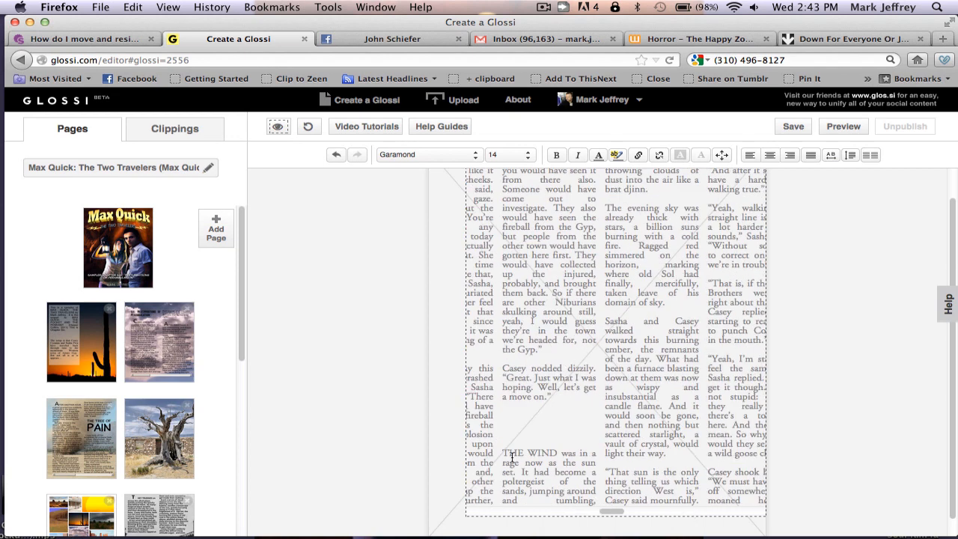
Enlarge the opening T of 'THE WIND' to size 40 as a drop cap
left_click_drag(508, 452, 500, 452)
left_click(528, 155)
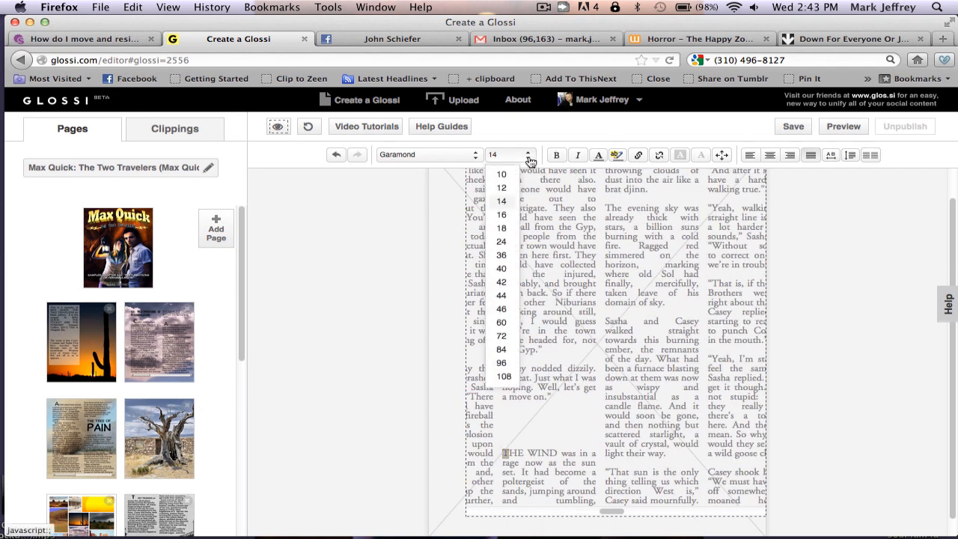
left_click(501, 269)
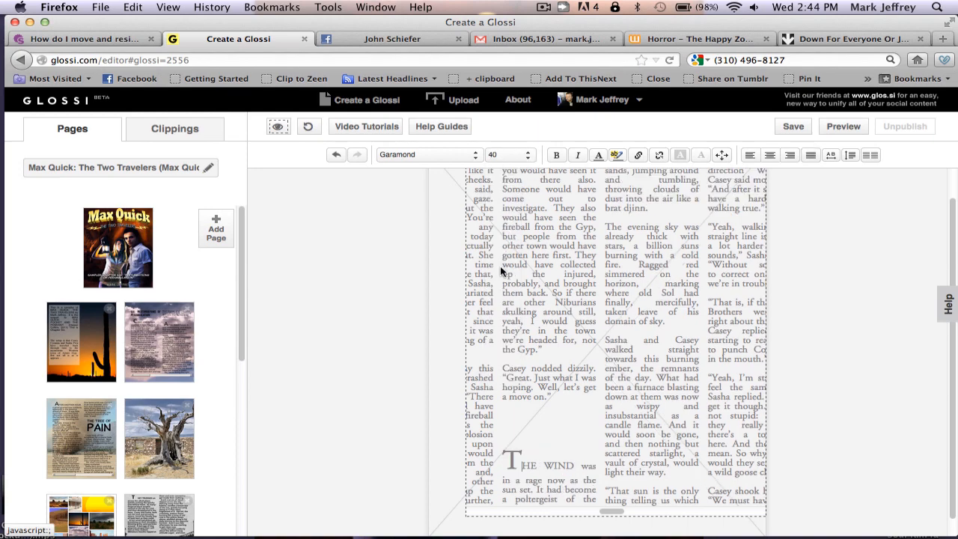
scroll(689, 514, "right", 5)
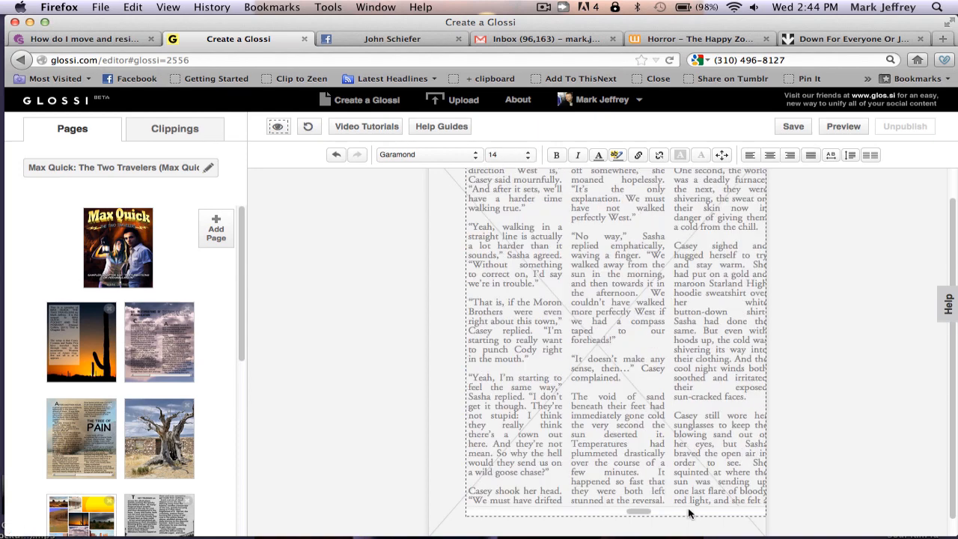
Set the 'ENTERING THE TOWNSHIP OF ARTURO GYP' sign lines in bold, centred Georgia
scroll(690, 513, "right", 5)
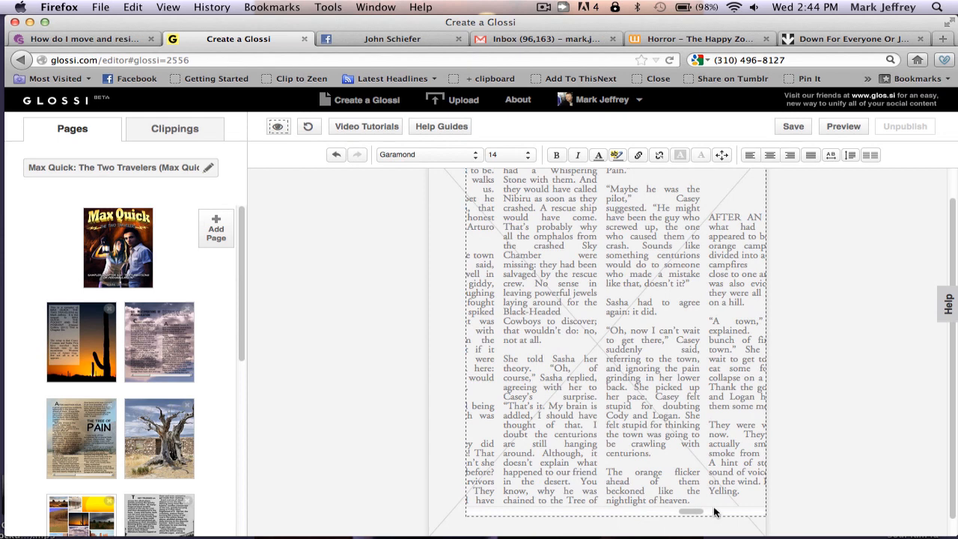
scroll(716, 511, "right", 5)
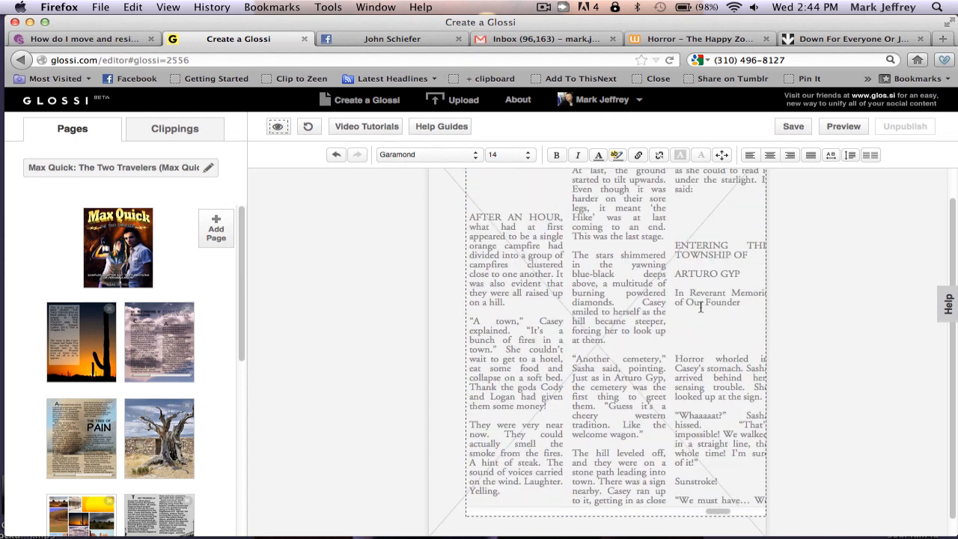
left_click_drag(714, 514, 724, 514)
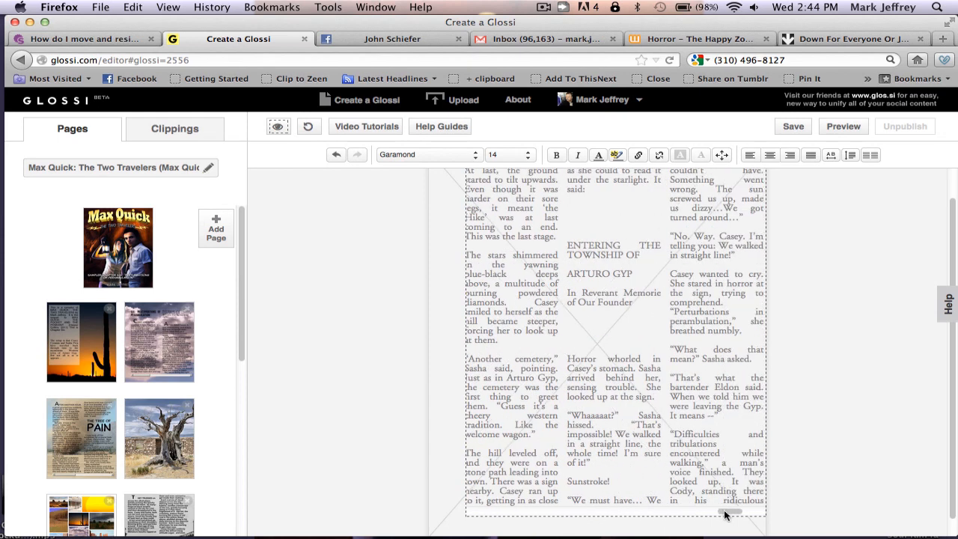
left_click_drag(642, 302, 563, 241)
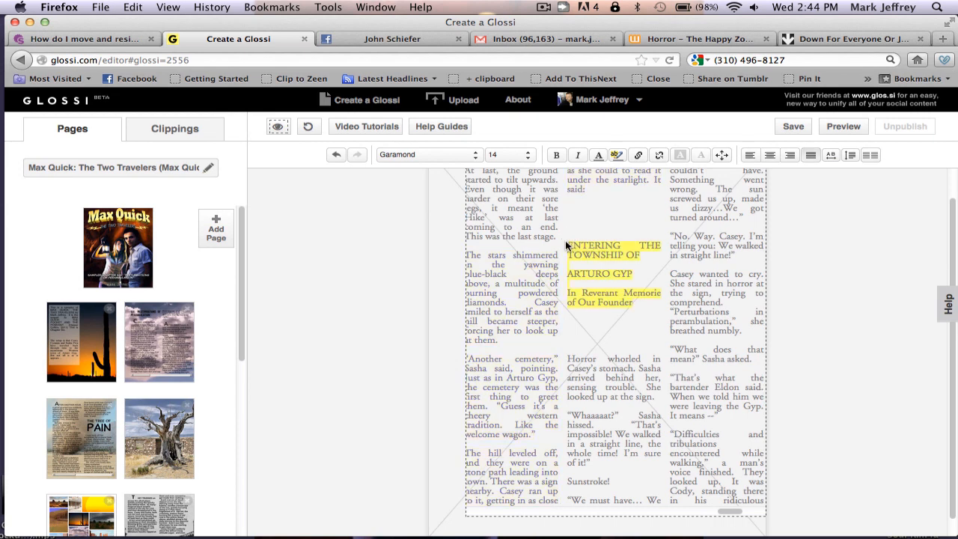
left_click(472, 155)
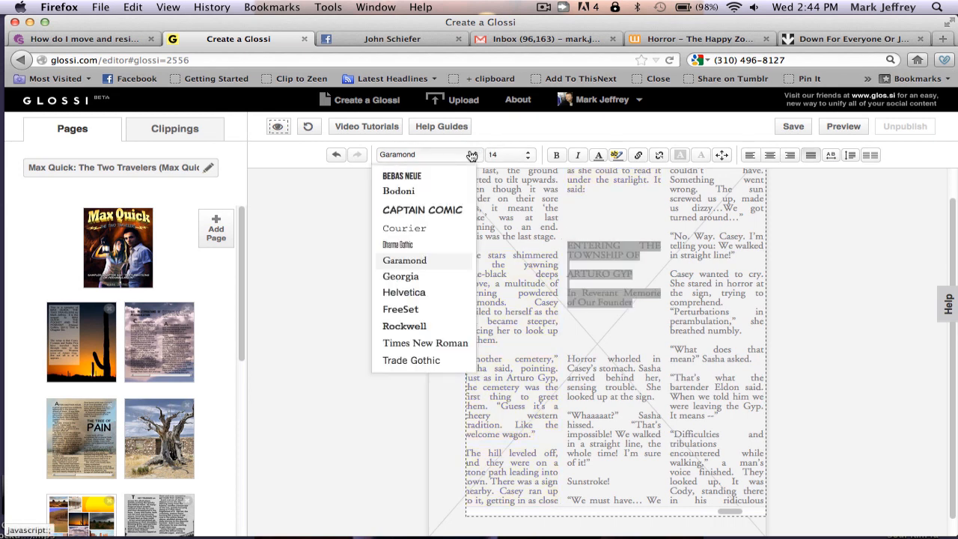
left_click(417, 279)
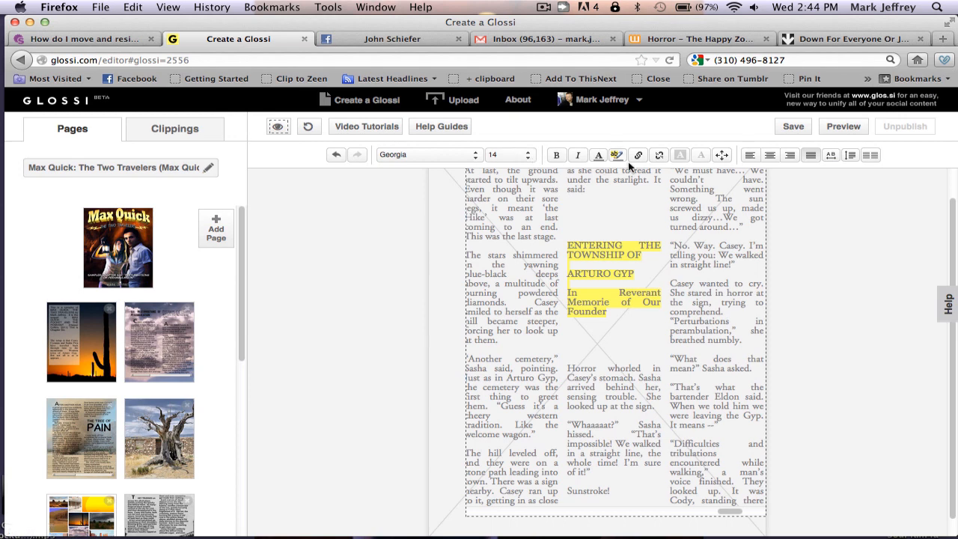
left_click(771, 156)
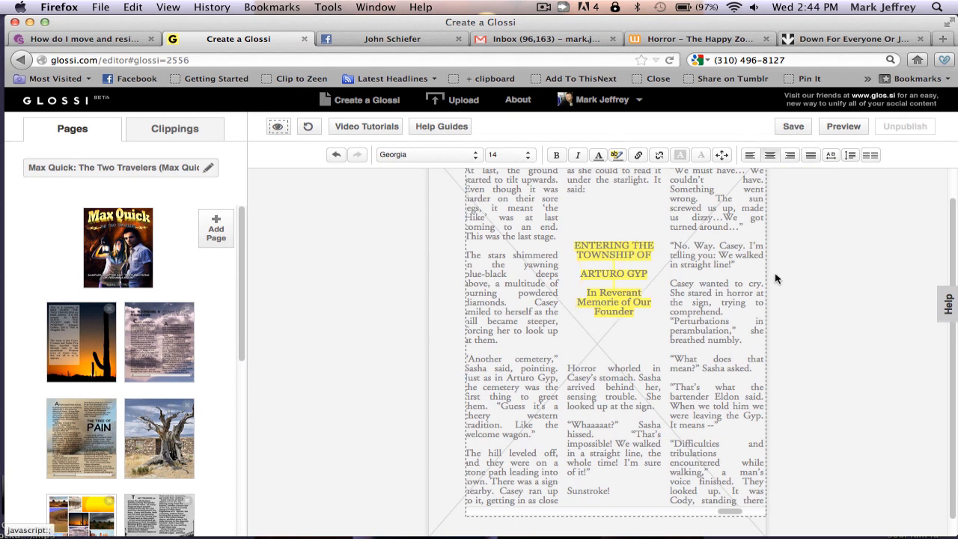
left_click(557, 158)
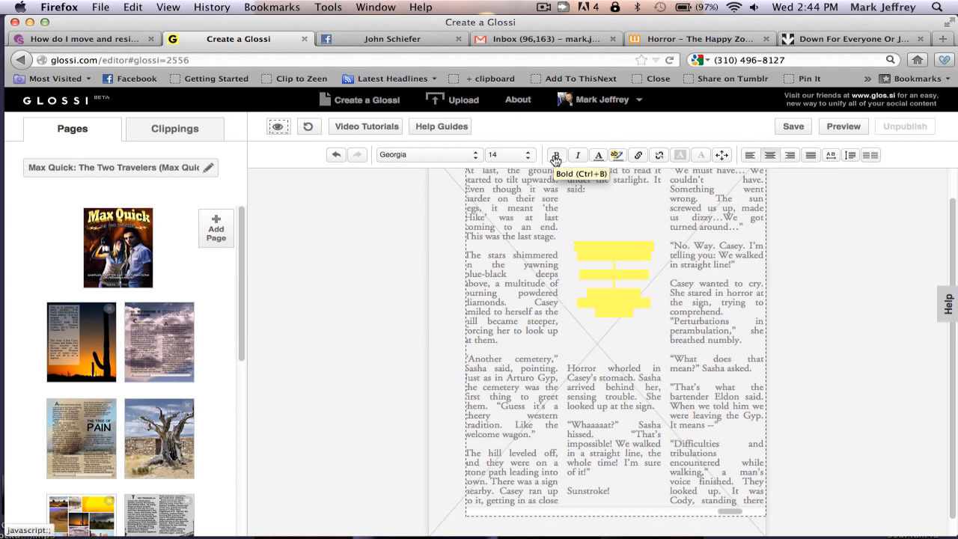
left_click(702, 390)
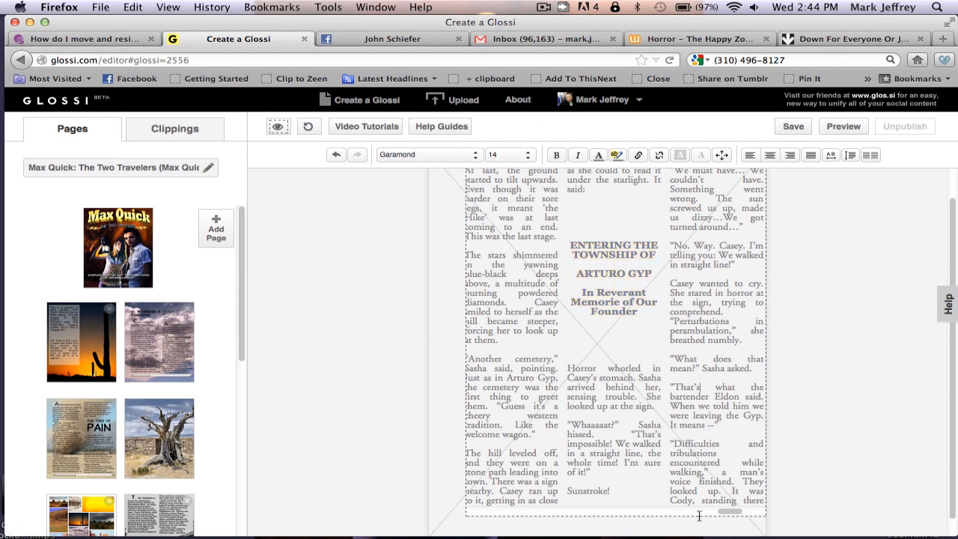
left_click_drag(737, 511, 485, 512)
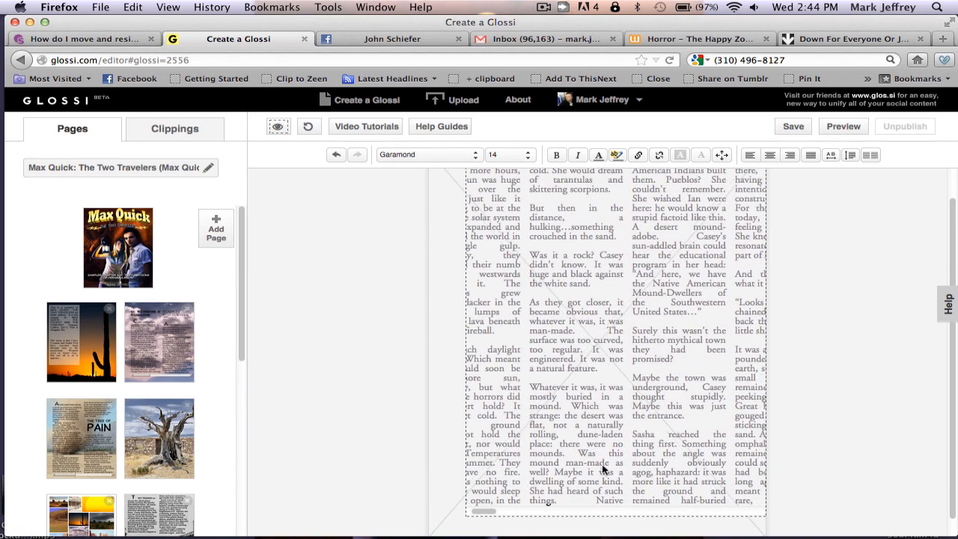
Save the magazine page, then launch its preview from the toolbar
left_click(791, 132)
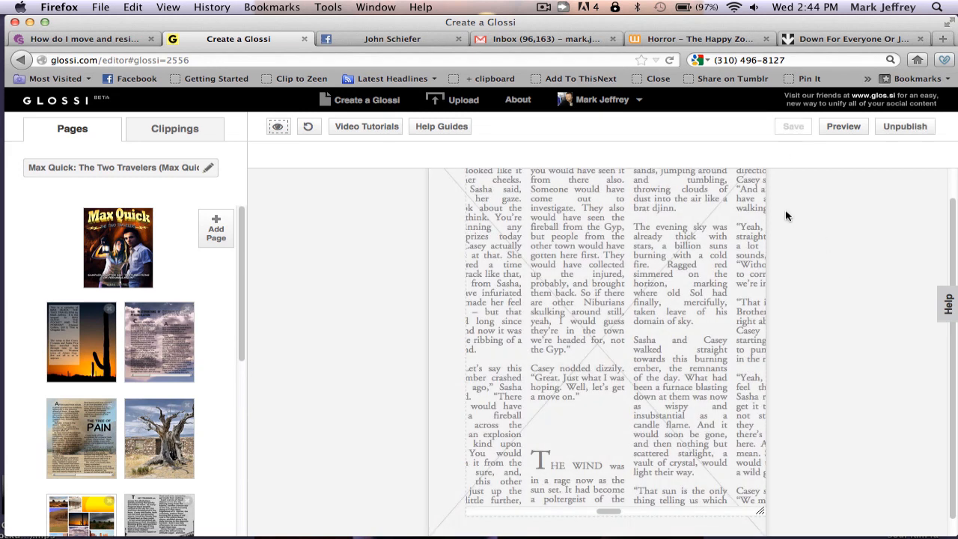
left_click(847, 130)
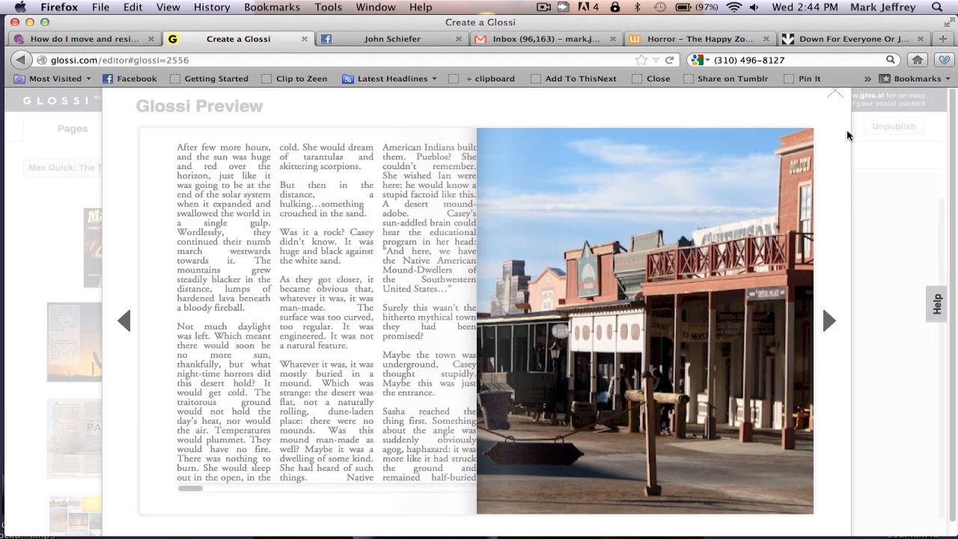
Close the magazine preview and nudge the story text box slightly to the left
left_click_drag(190, 490, 257, 490)
left_click_drag(273, 489, 179, 481)
left_click(837, 97)
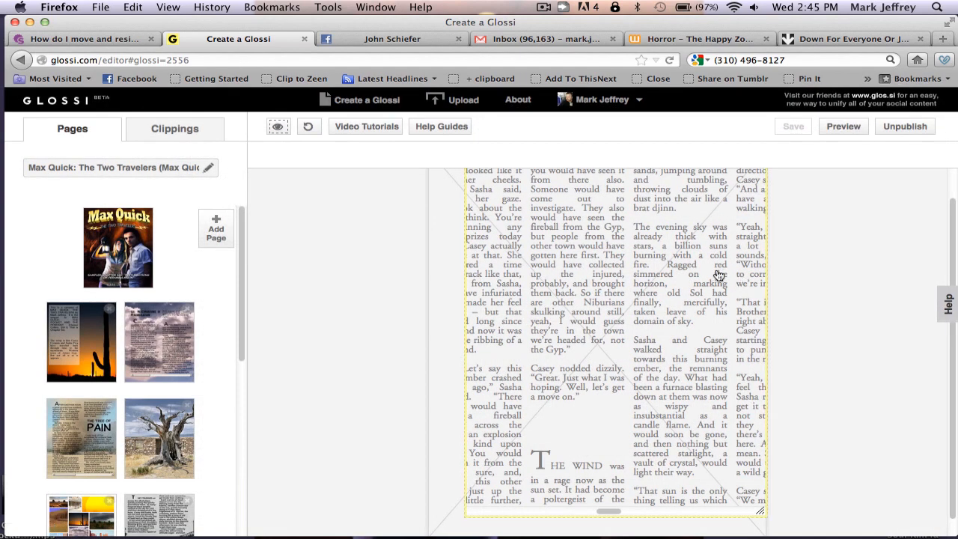
left_click_drag(719, 275, 699, 281)
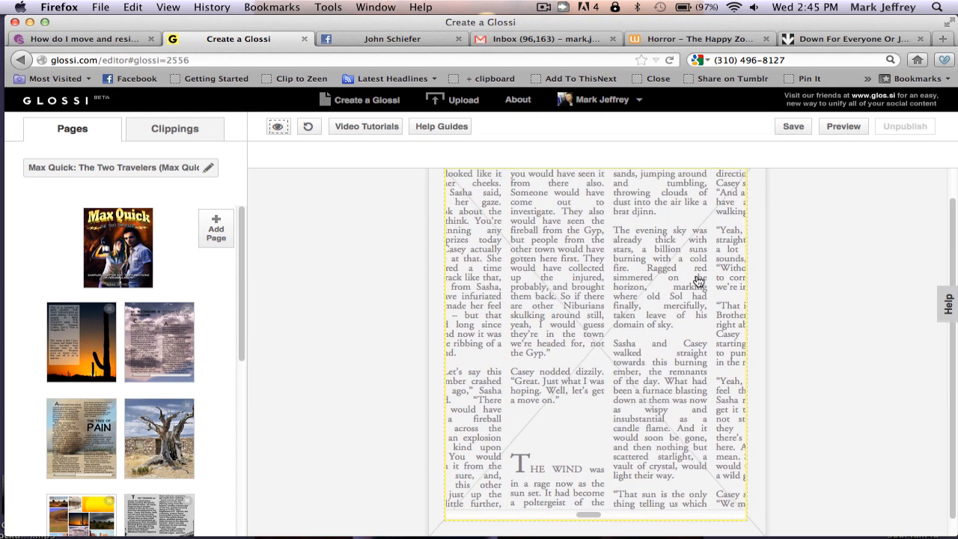
Preview the magazine and page through to the photo collage and Tree of Pain spreads
left_click(844, 127)
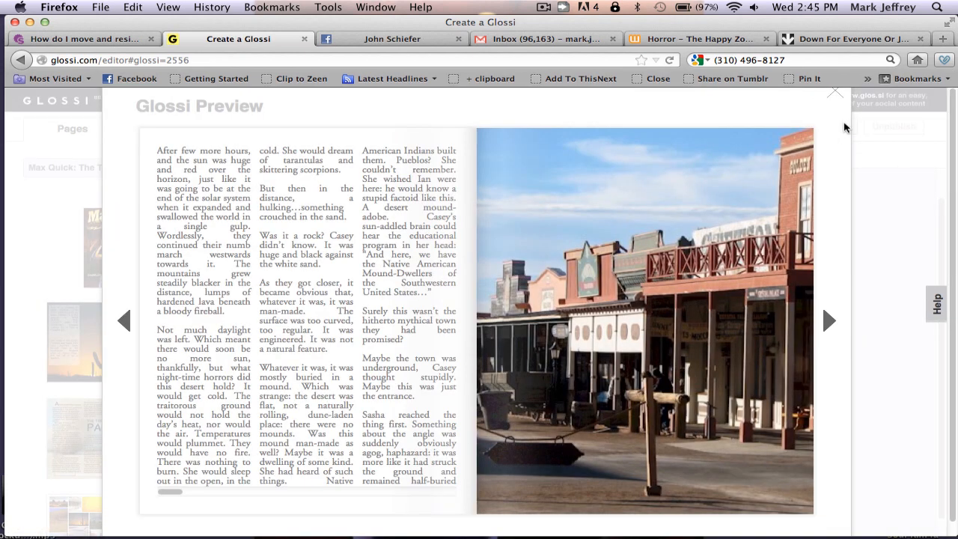
left_click_drag(168, 489, 106, 491)
left_click(125, 321)
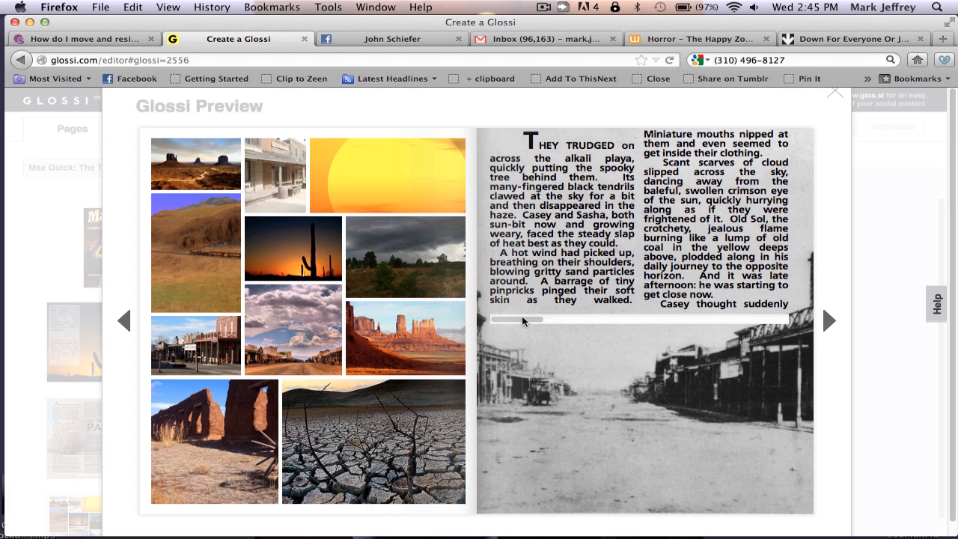
left_click_drag(522, 320, 705, 325)
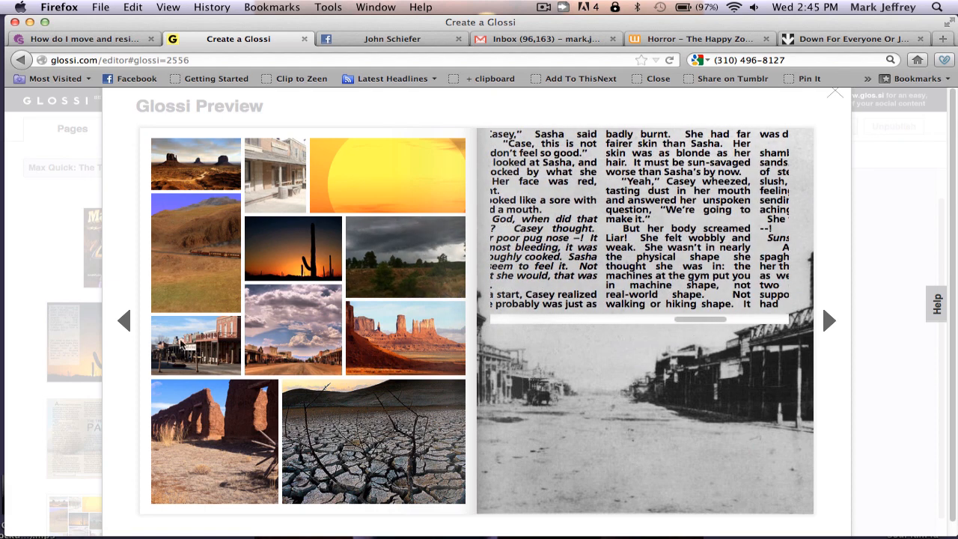
left_click(123, 322)
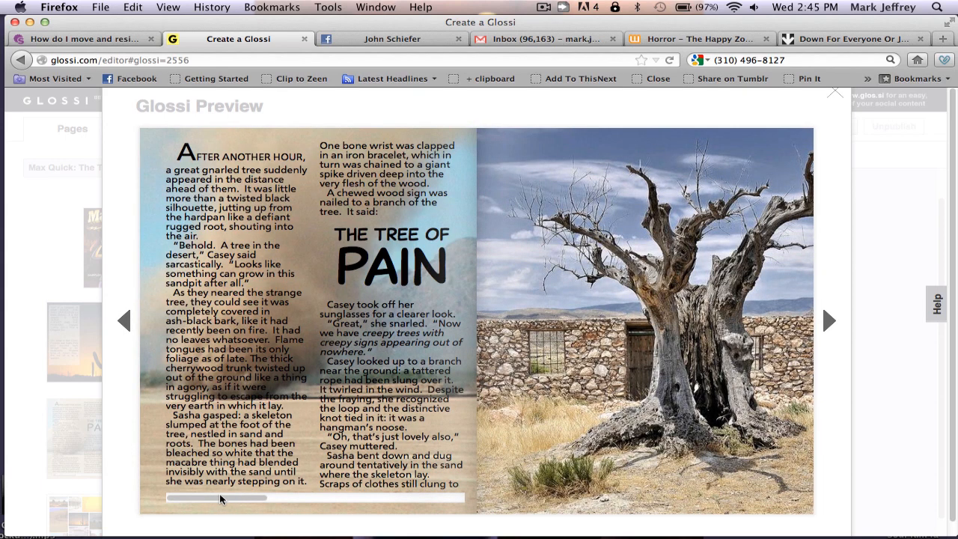
View the Chapter Six opening spread, then leave the preview and resume editing the story text box
left_click_drag(218, 496, 174, 493)
left_click(124, 323)
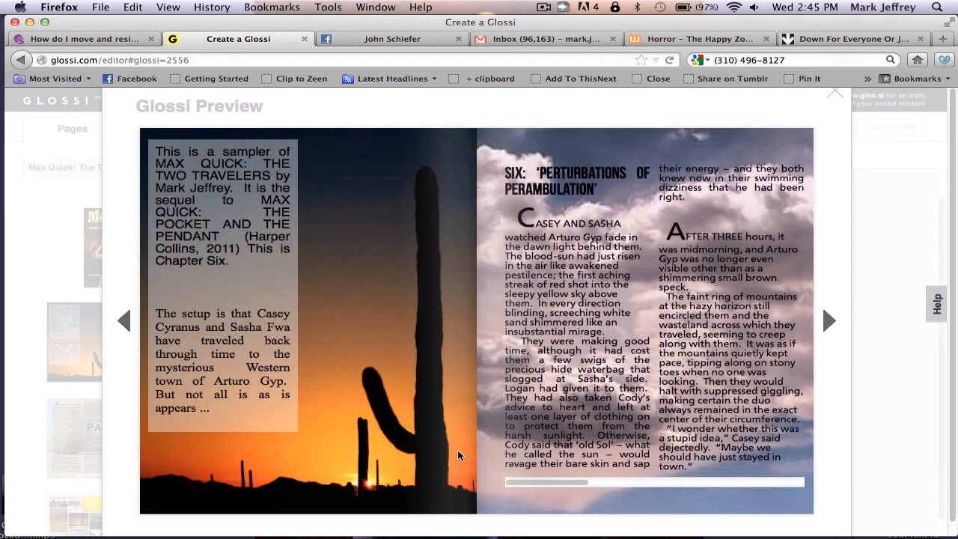
left_click_drag(543, 484, 496, 481)
left_click(835, 95)
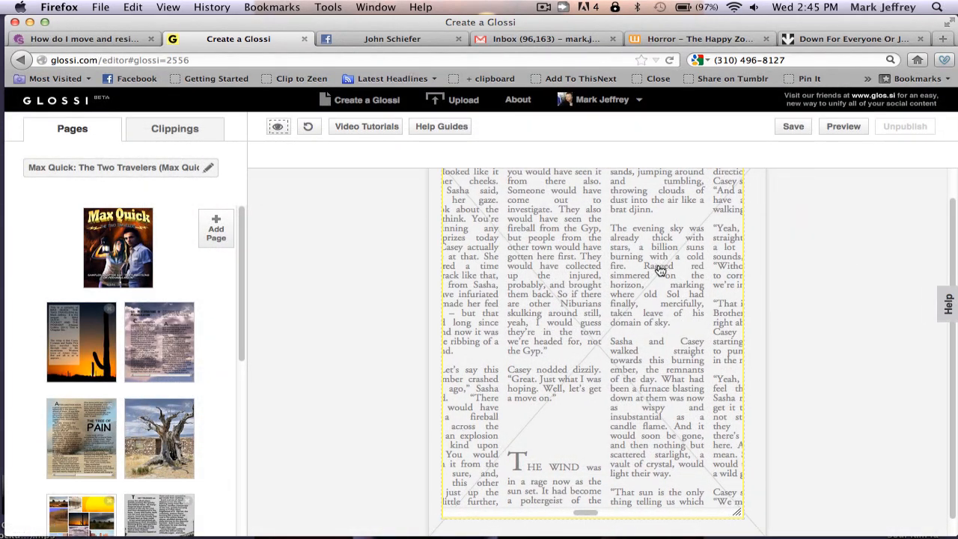
double_click(666, 249)
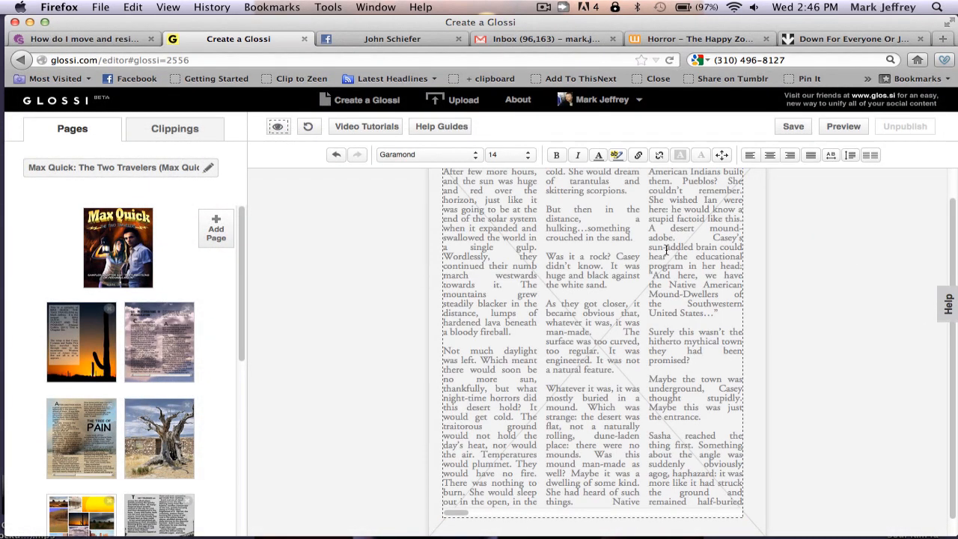